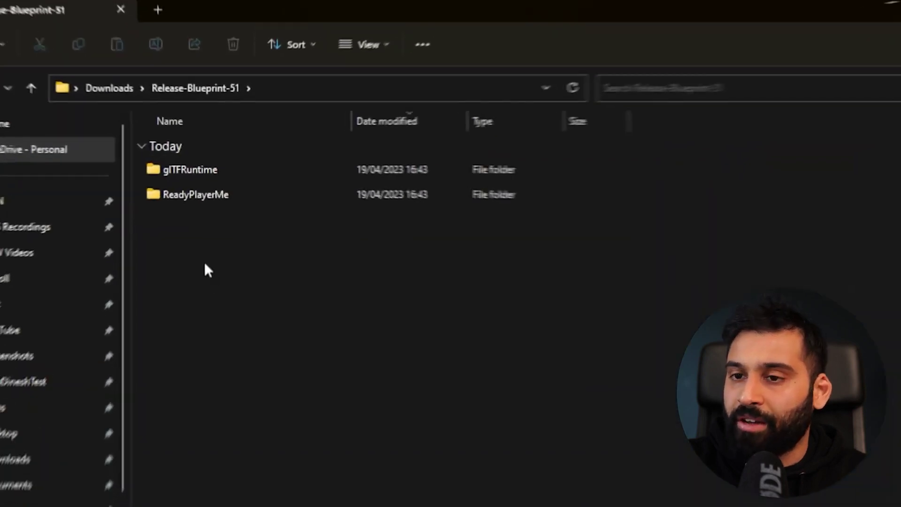
- Copy the glTFRuntime and ReadyPlayerMe folders from Release-Blueprint-51 into the UE_5.1 Engine Plugins folder
drag(212, 214, 209, 162)
click(222, 240)
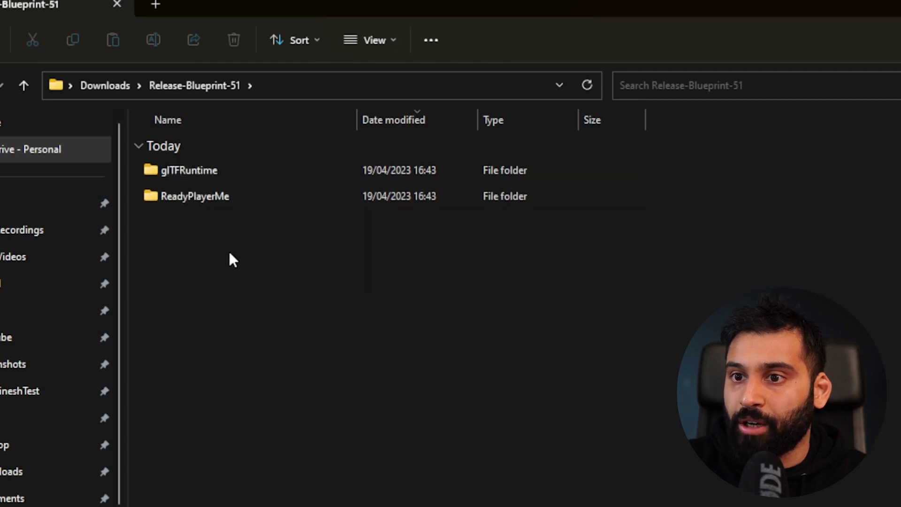
drag(232, 256, 191, 181)
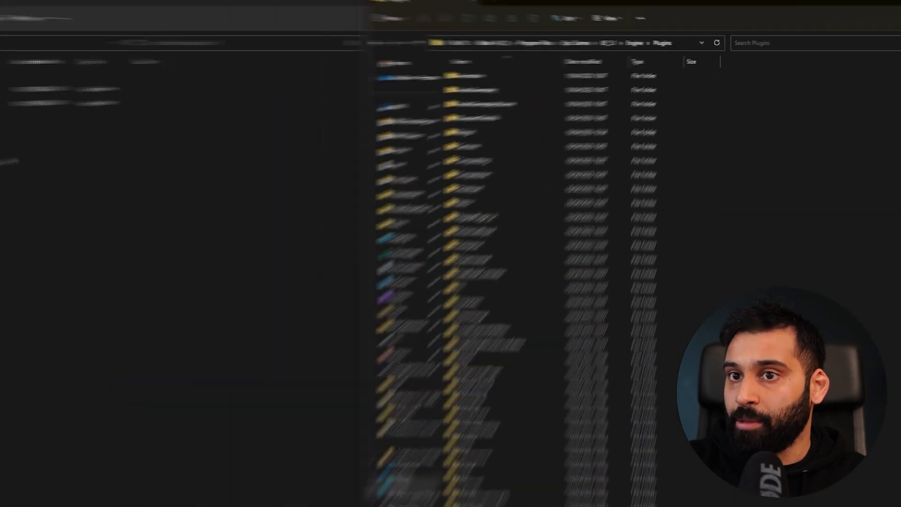
drag(115, 141, 82, 84)
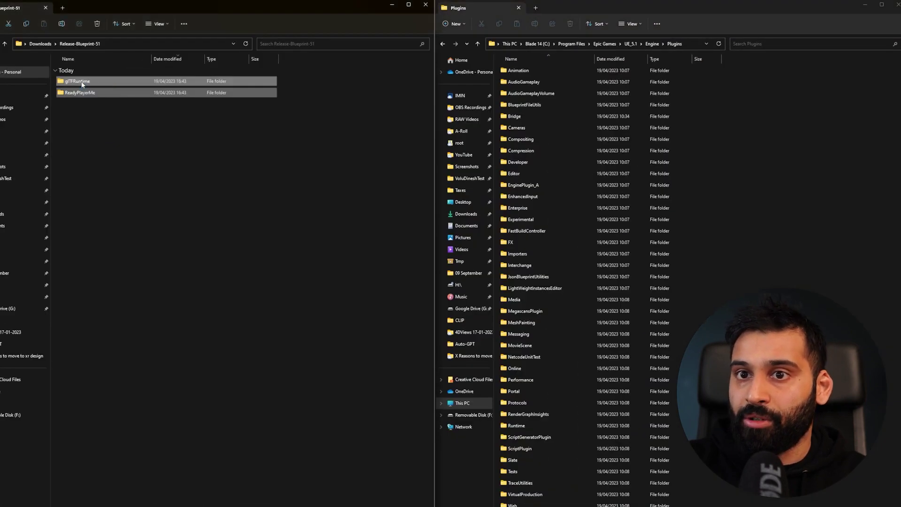
click(790, 174)
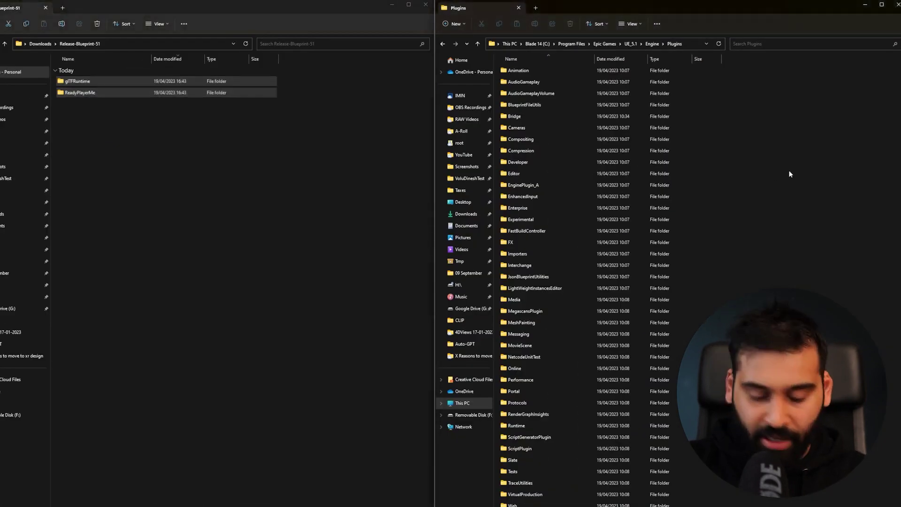
key(ctrl+v)
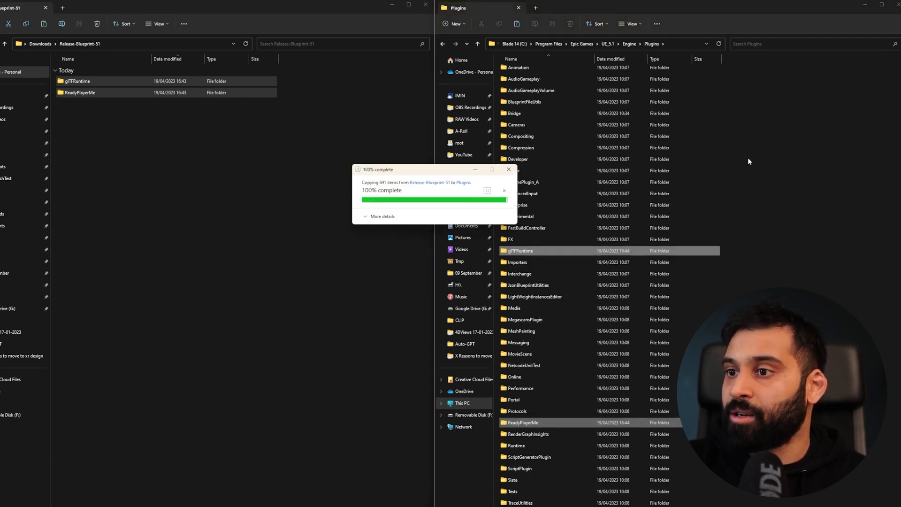
click(785, 224)
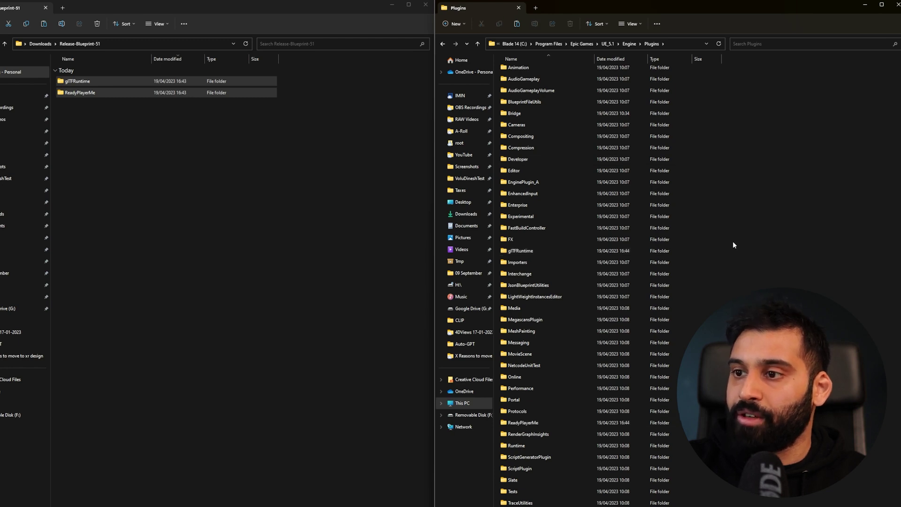
click(254, 185)
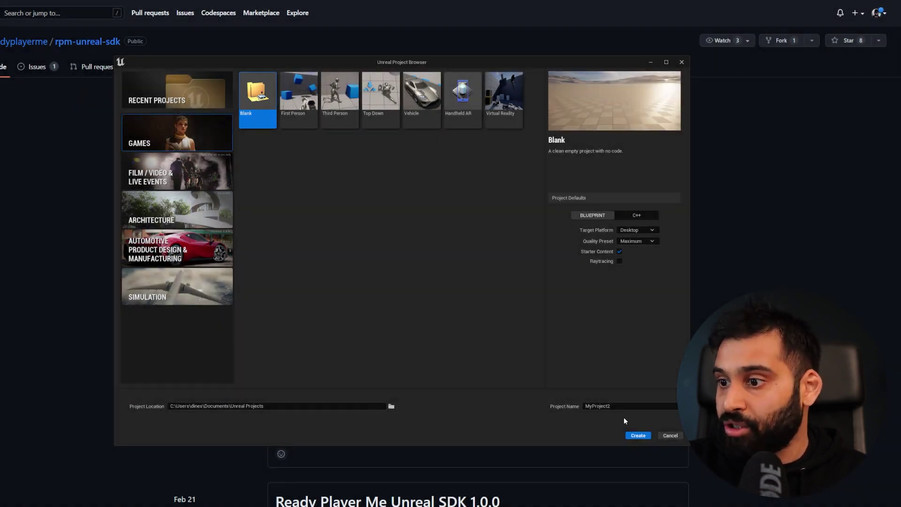
- Create a Blank Games Blueprint project named RPM_Setup in Unreal Engine
double_click(619, 407)
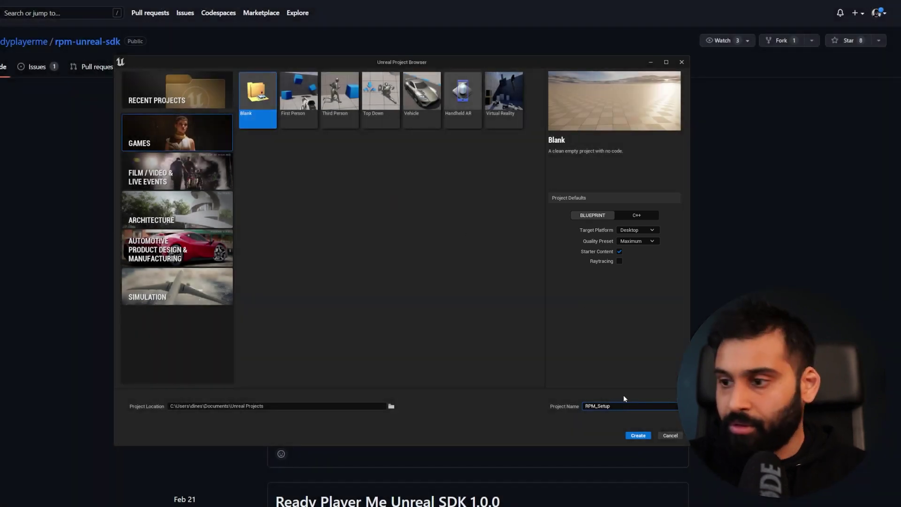
click(637, 436)
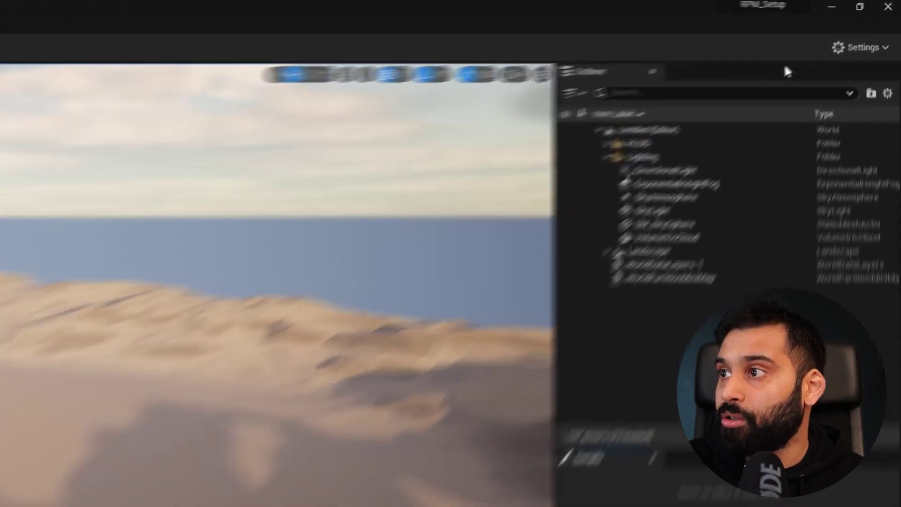
- Enable the installed glTFRuntime and Ready Player Me plugins for the project
click(874, 28)
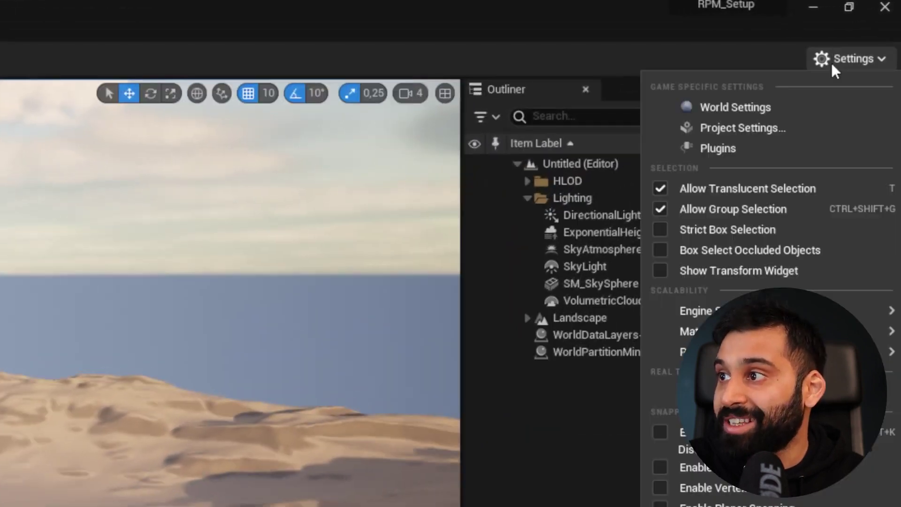
click(739, 151)
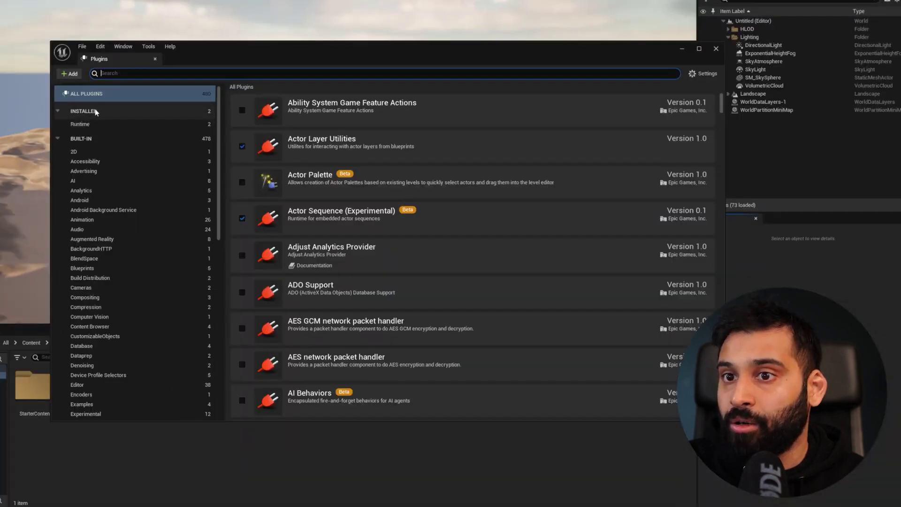
click(132, 116)
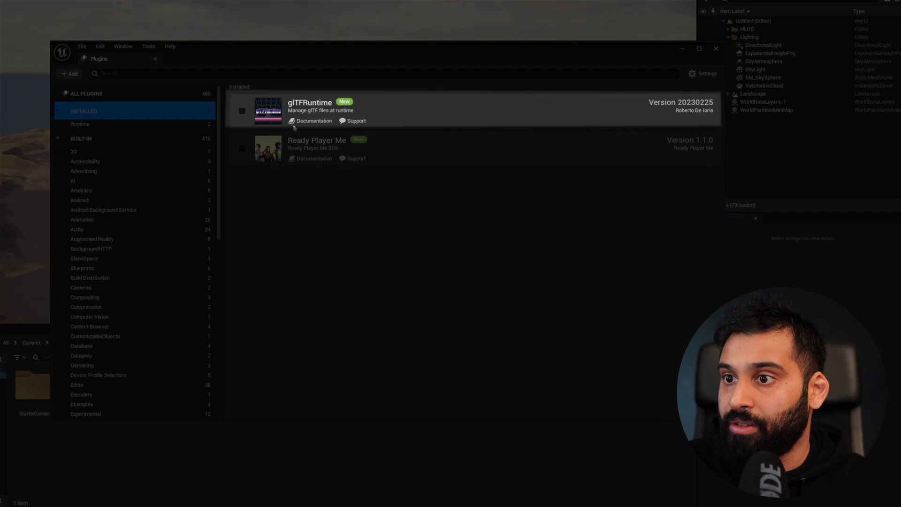
click(242, 111)
click(242, 149)
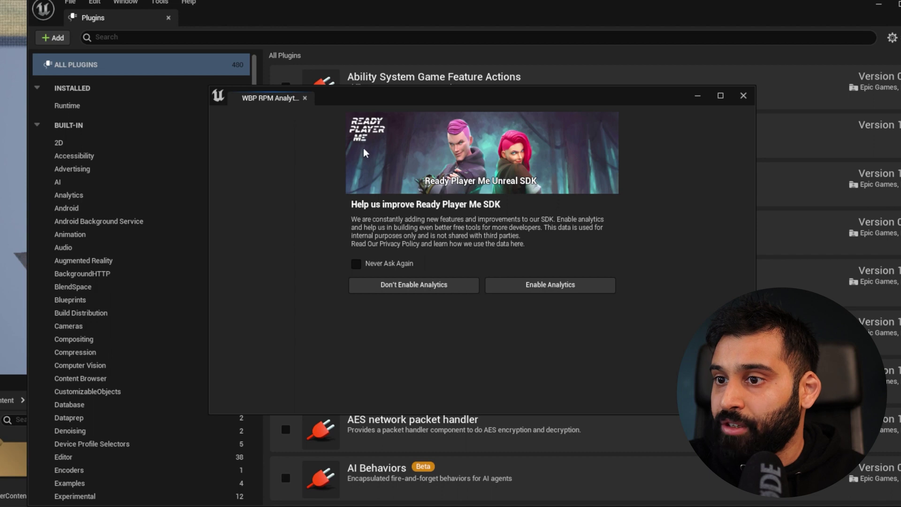
- Enable analytics for the Ready Player Me SDK and close the plugin manager
drag(406, 96, 348, 46)
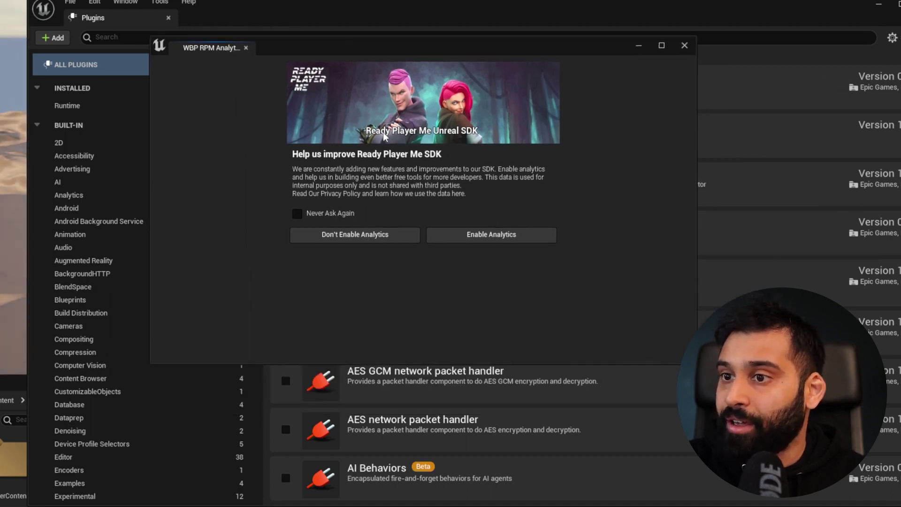
click(469, 237)
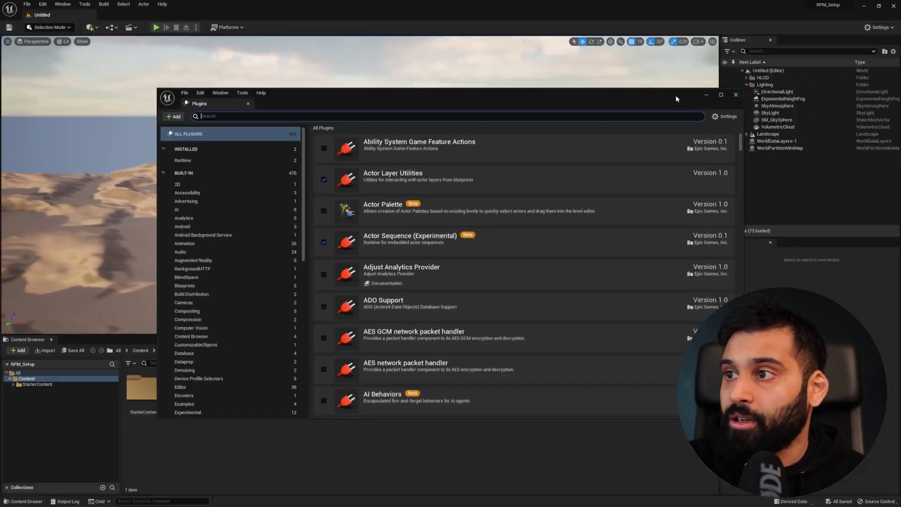
drag(675, 95, 623, 91)
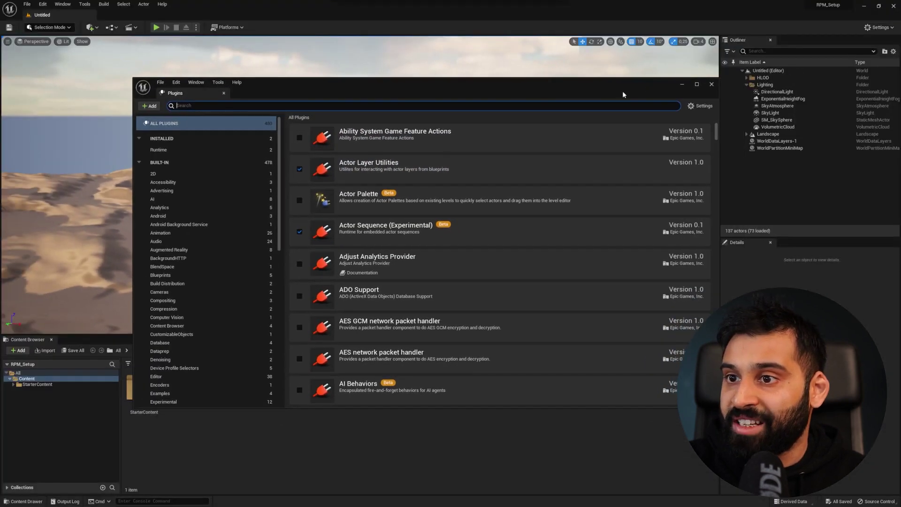
click(711, 85)
- Widen the Content Browser's folder tree and turn on the display of engine content and plugin content
drag(121, 442, 310, 443)
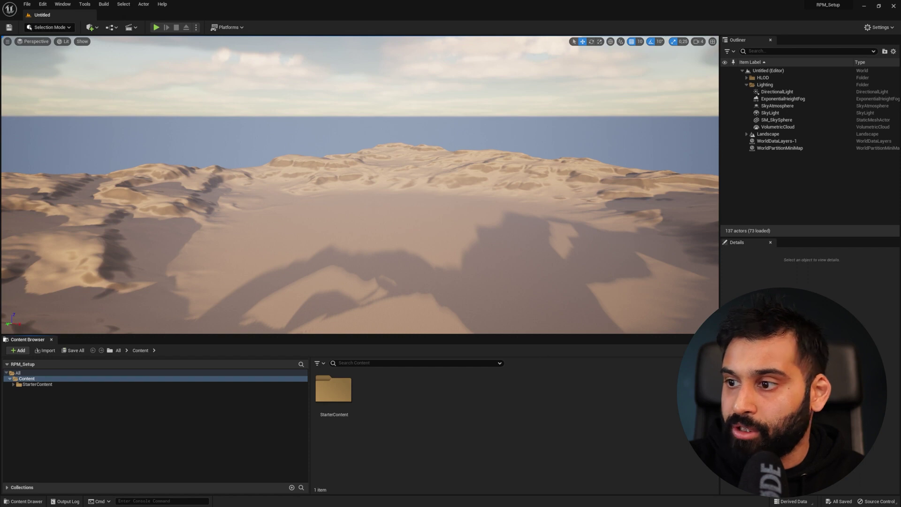
click(700, 350)
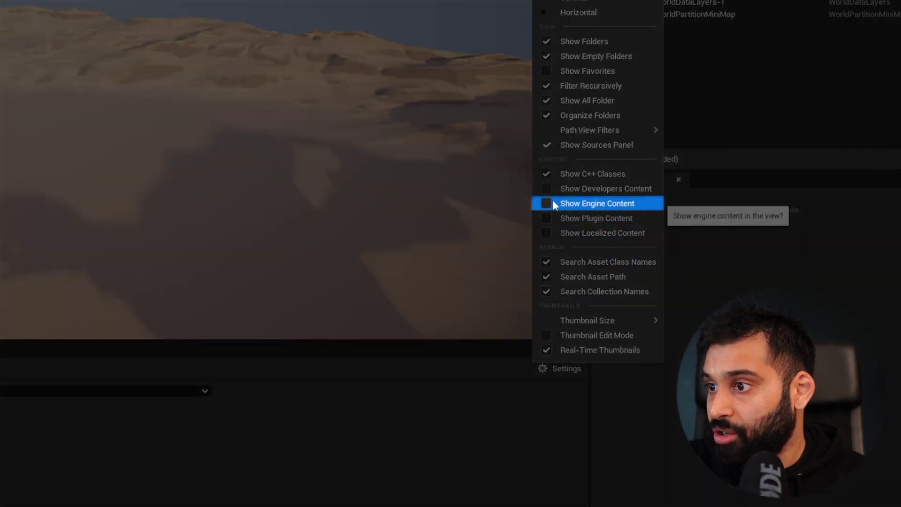
click(554, 203)
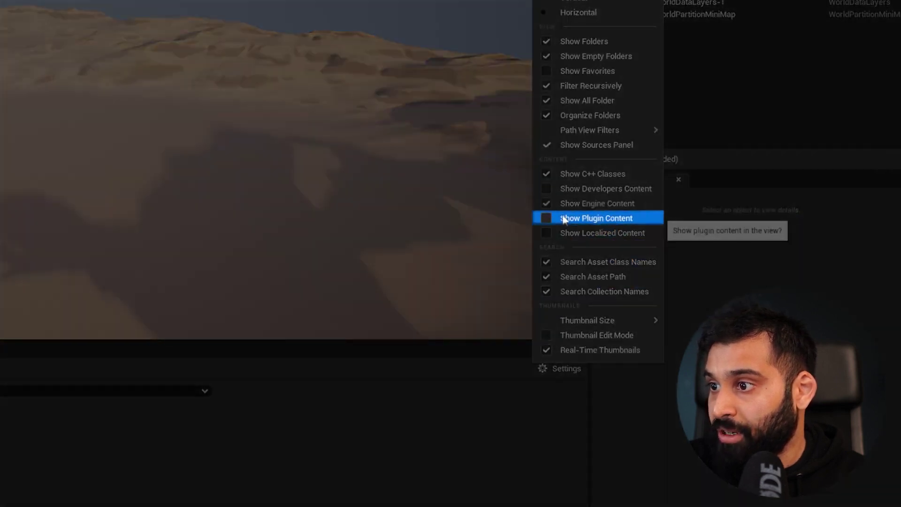
click(546, 218)
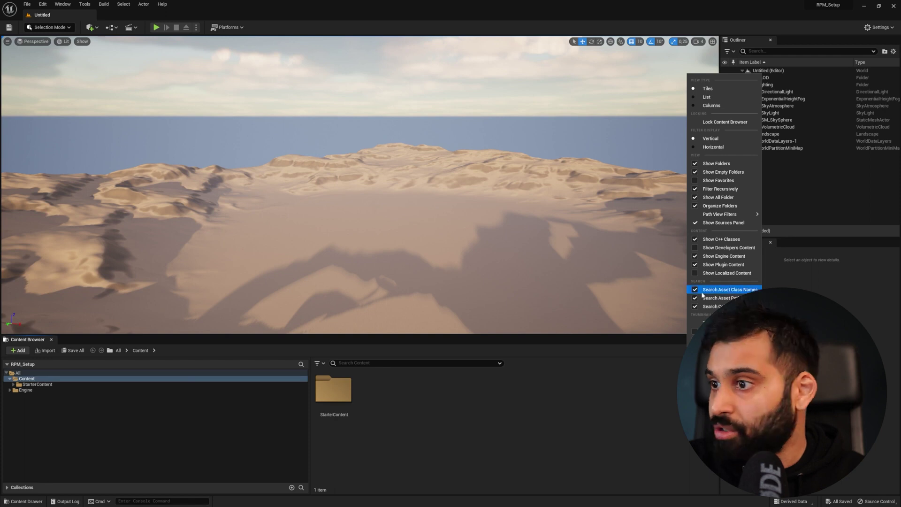
click(546, 408)
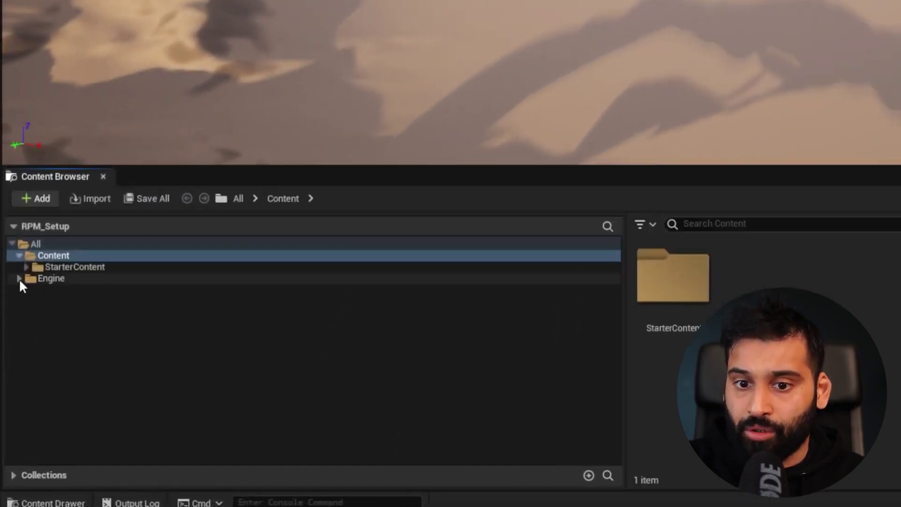
- Expand the Engine folder and its Plugins subfolder, and enlarge the Content Browser's height
click(19, 278)
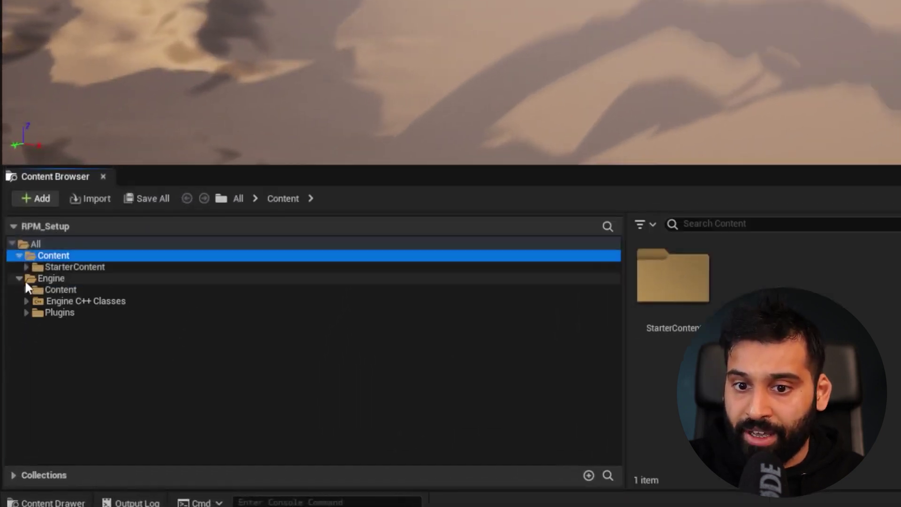
click(27, 312)
scroll(160, 357, down, 5)
scroll(161, 360, down, 1)
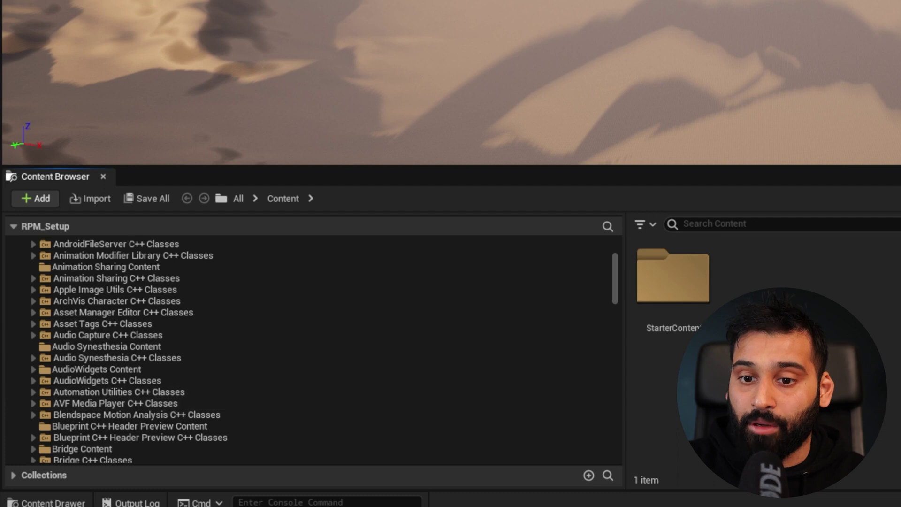
drag(416, 166, 416, 13)
- Locate and select the glTF Exporter Content and glTF Exporter C++ Classes folders among the engine plugins
scroll(248, 185, down, 12)
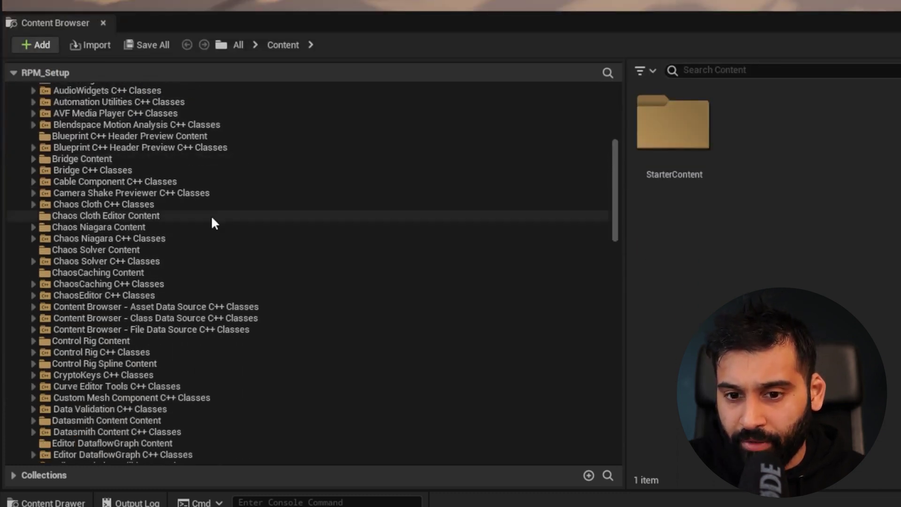
scroll(209, 225, down, 7)
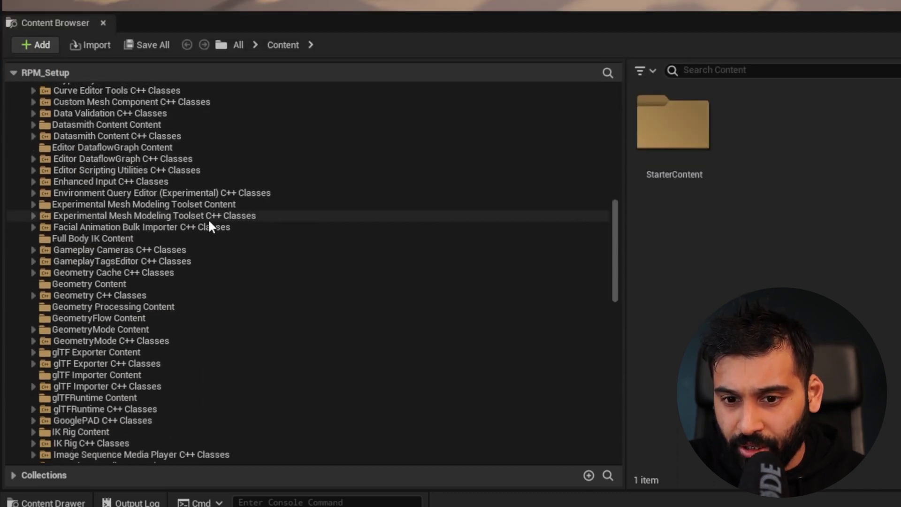
click(143, 352)
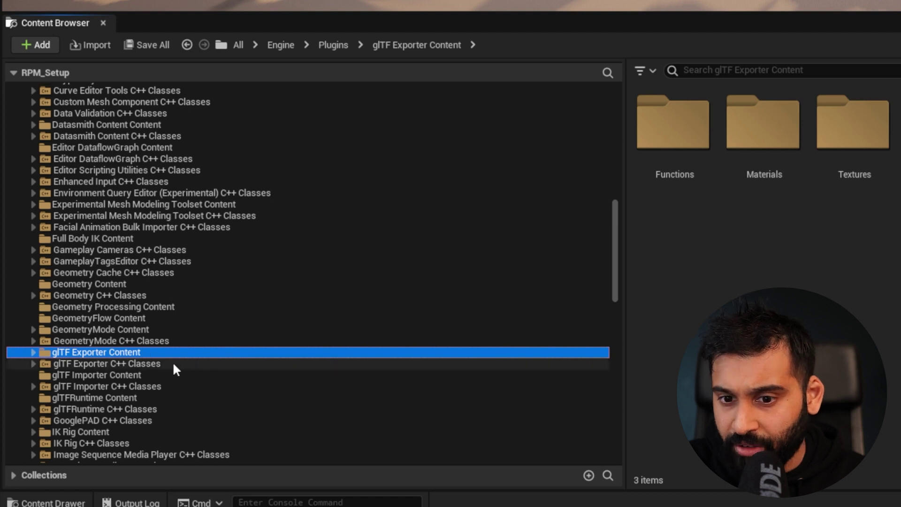
click(169, 364)
ctrl+click(131, 352)
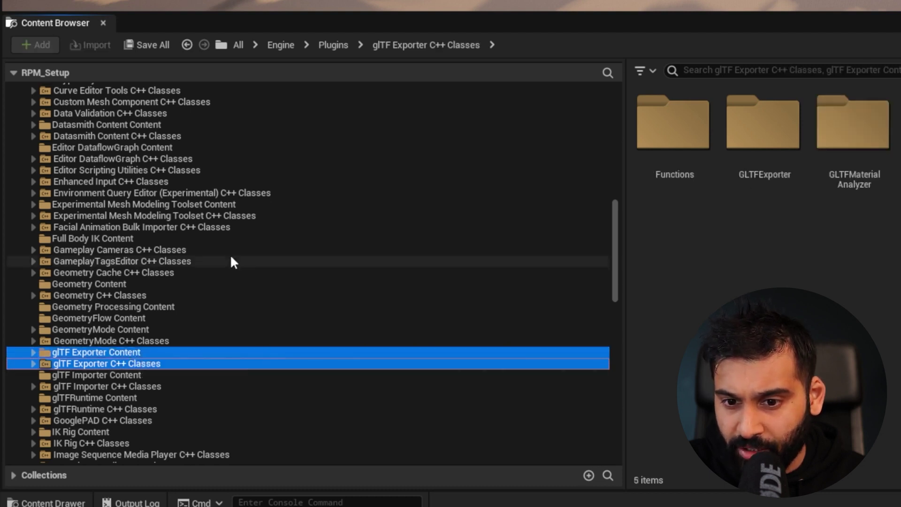
- Locate and select the Ready Player Me Content and Ready Player Me C++ Classes folders among the engine plugins
scroll(232, 257, down, 1)
scroll(233, 261, down, 10)
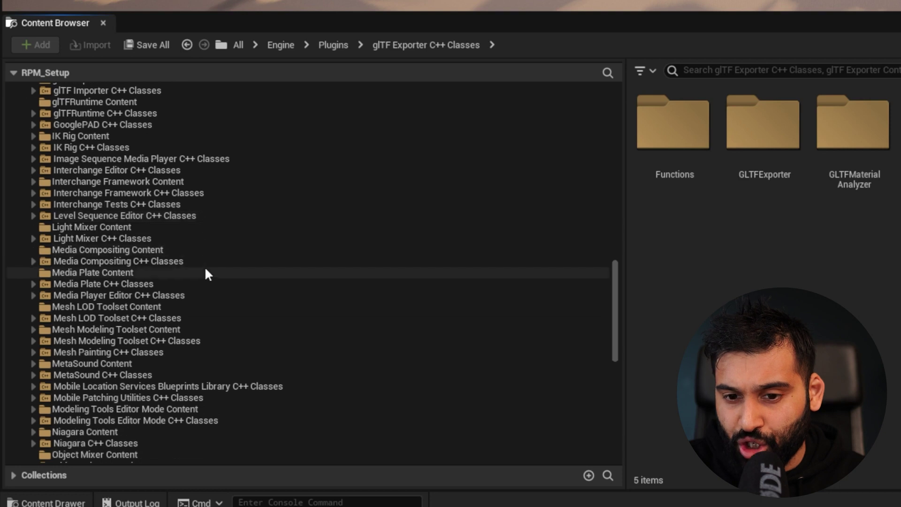
scroll(205, 267, down, 5)
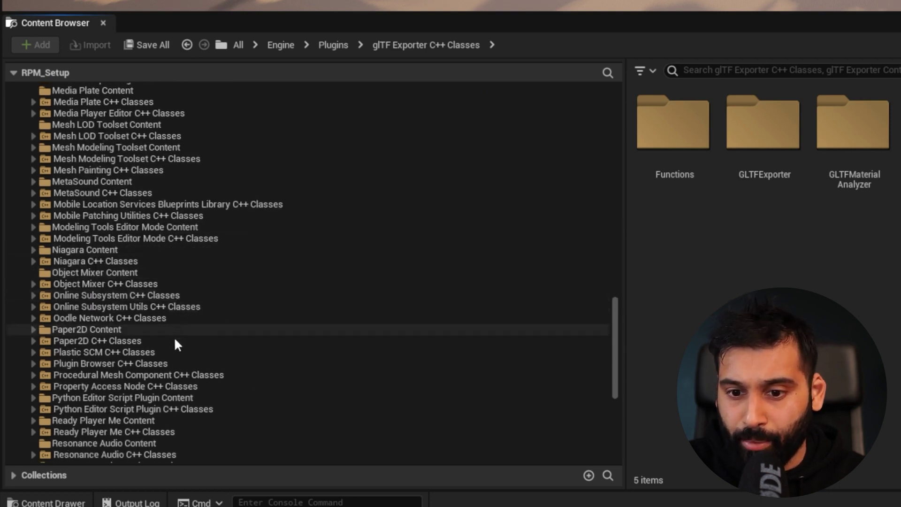
click(158, 416)
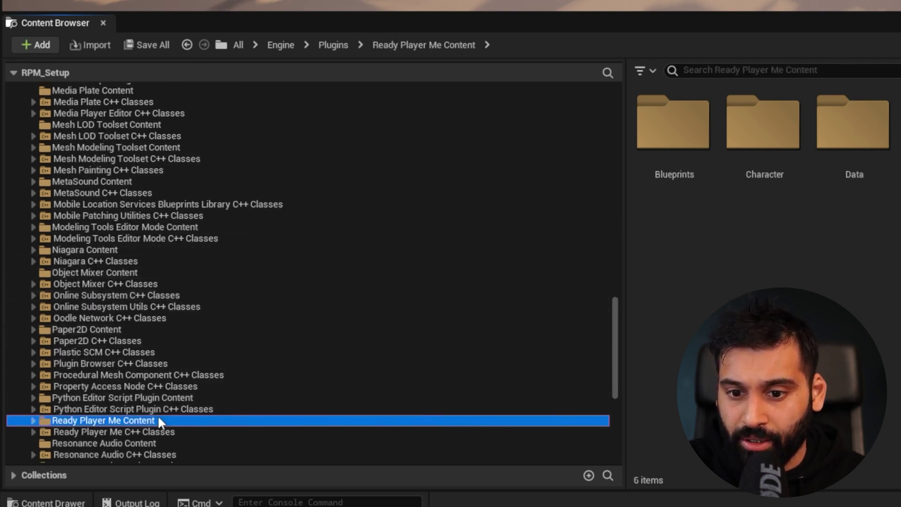
ctrl+click(197, 432)
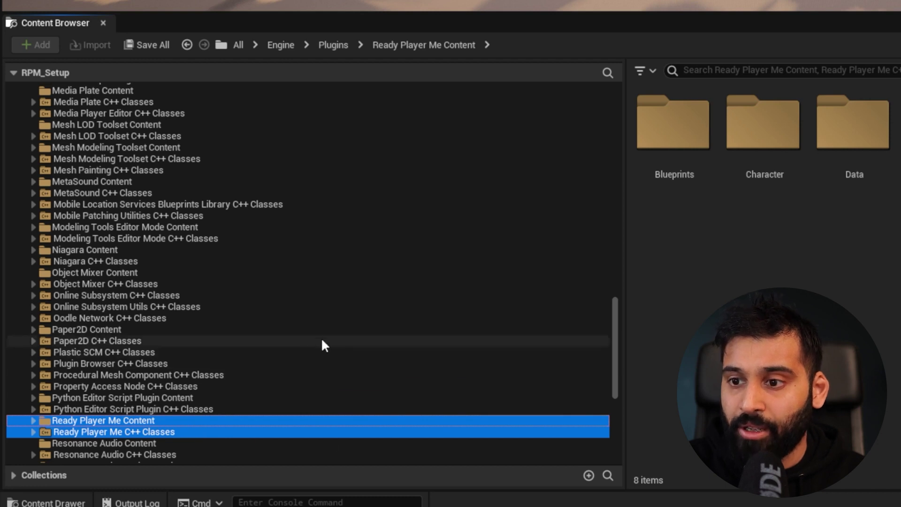
scroll(372, 288, down, 3)
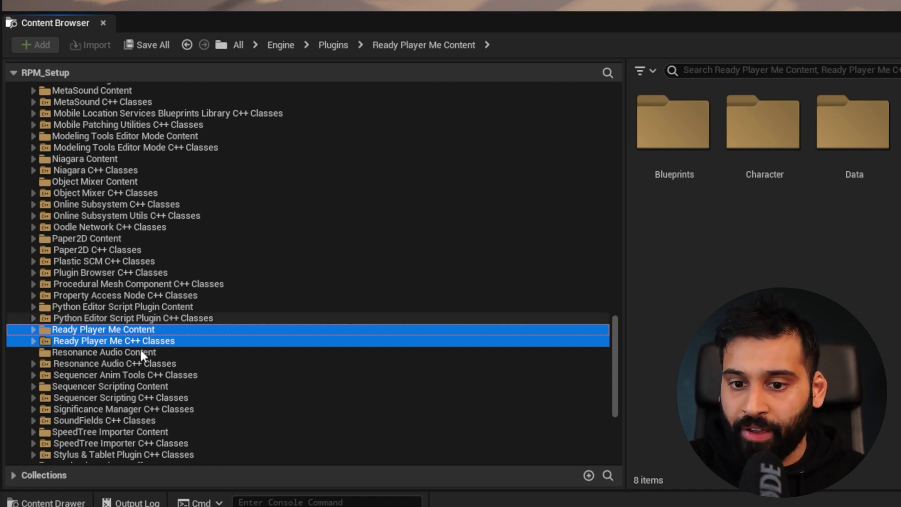
- Expand the Ready Player Me Content folder and open its Maps subfolder
drag(108, 339, 61, 341)
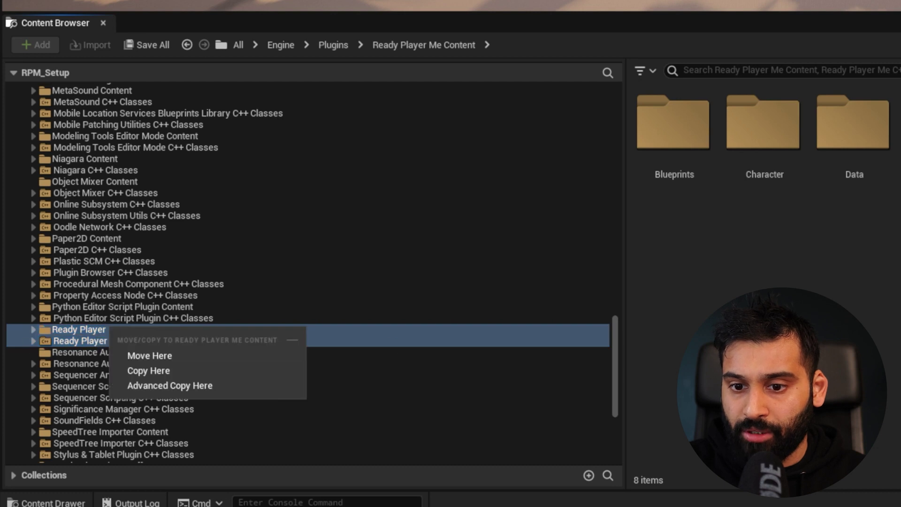
key(Escape)
click(32, 330)
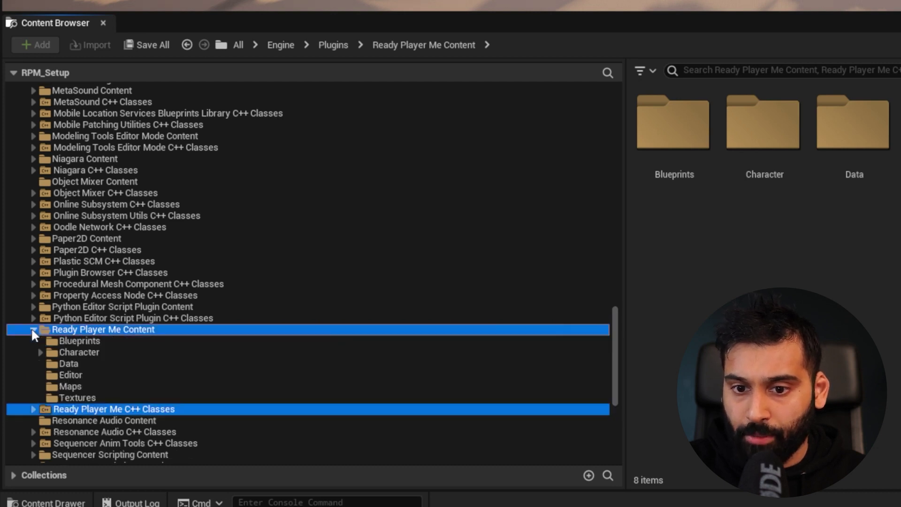
click(70, 387)
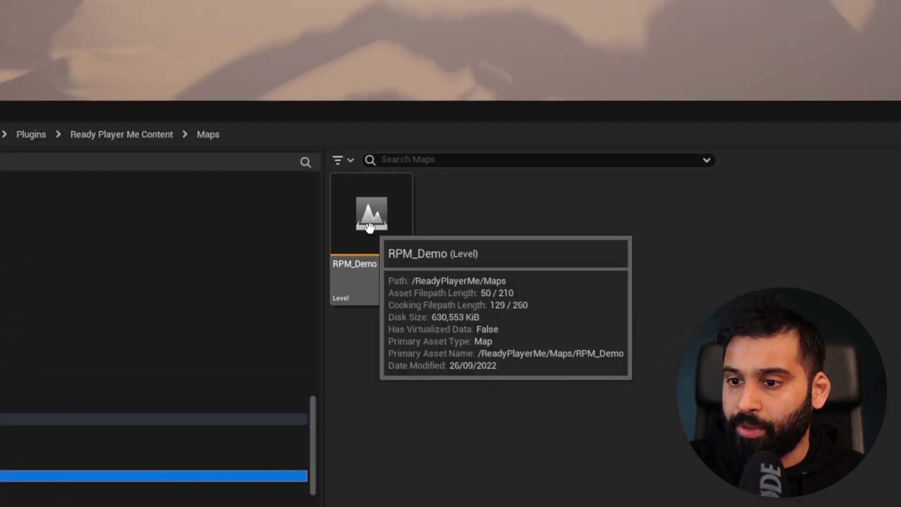
- Open the RPM_Demo level, and on the Ready Player Me website show the options of the second avatar in the Ready Player Me group
double_click(673, 138)
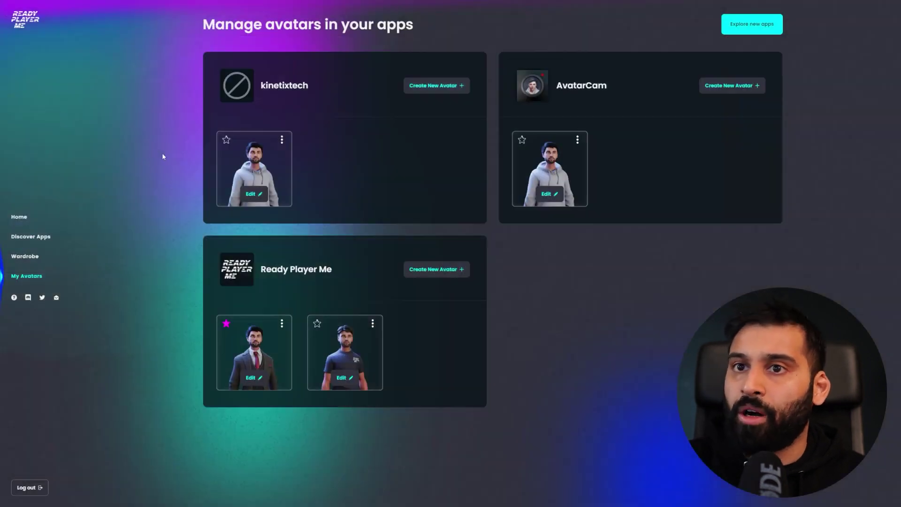
click(373, 324)
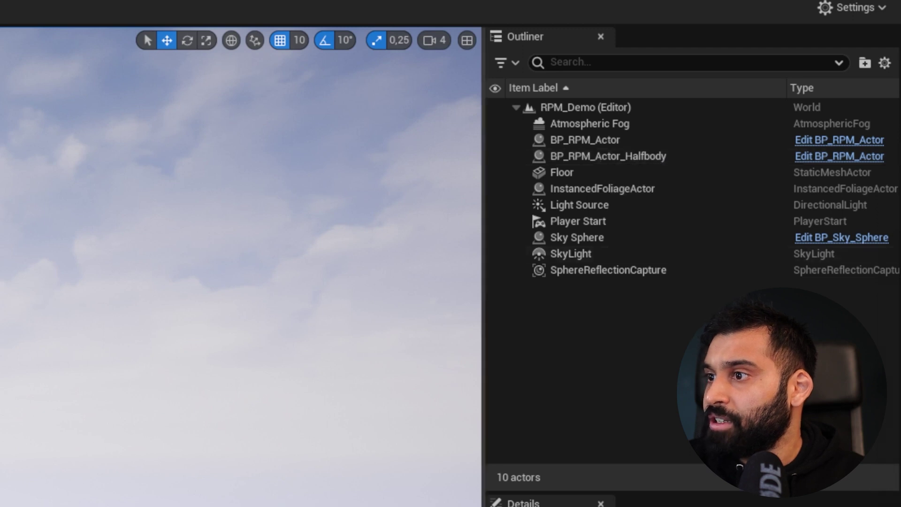
drag(483, 300, 286, 277)
click(408, 142)
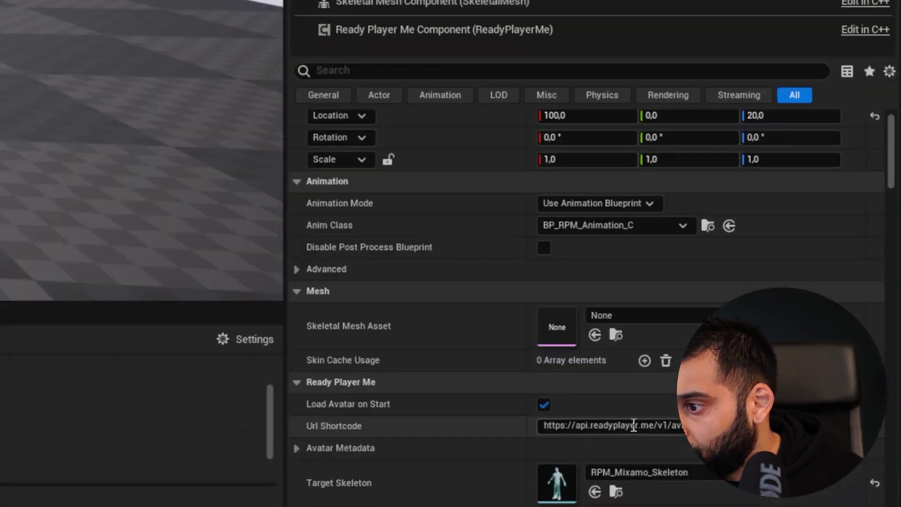
click(604, 426)
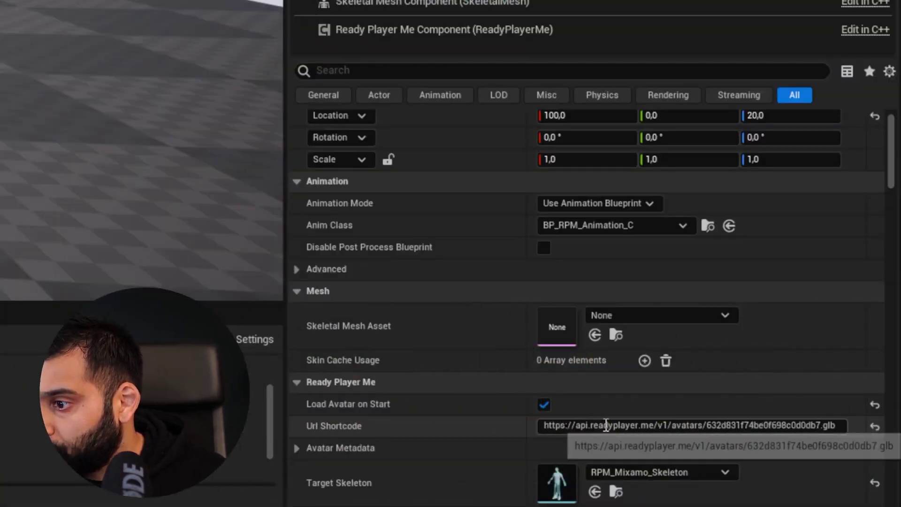
text(https://models.readyplayer.me/643ff83bdb1175ea30af39b9.glb)
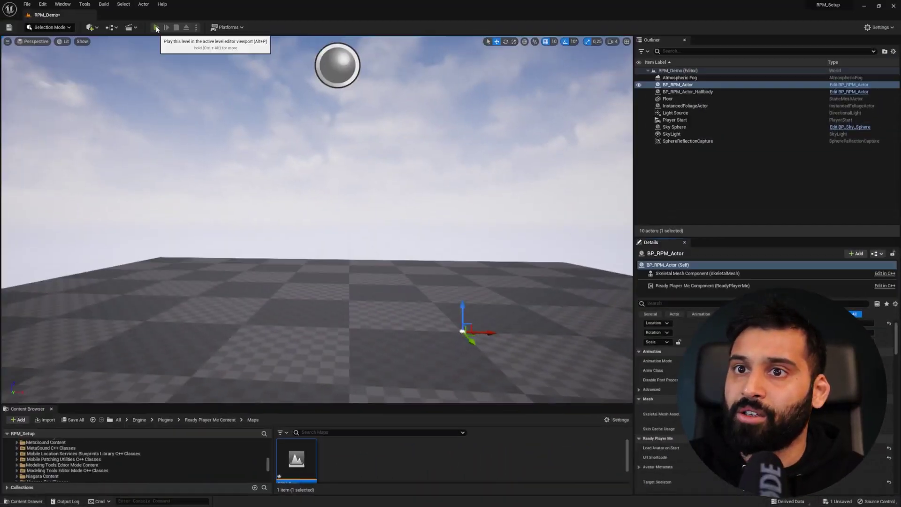
click(156, 27)
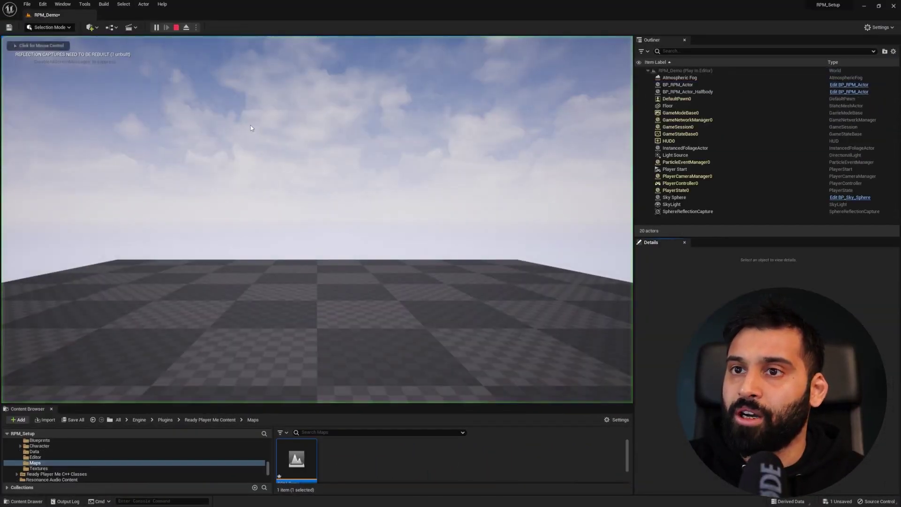